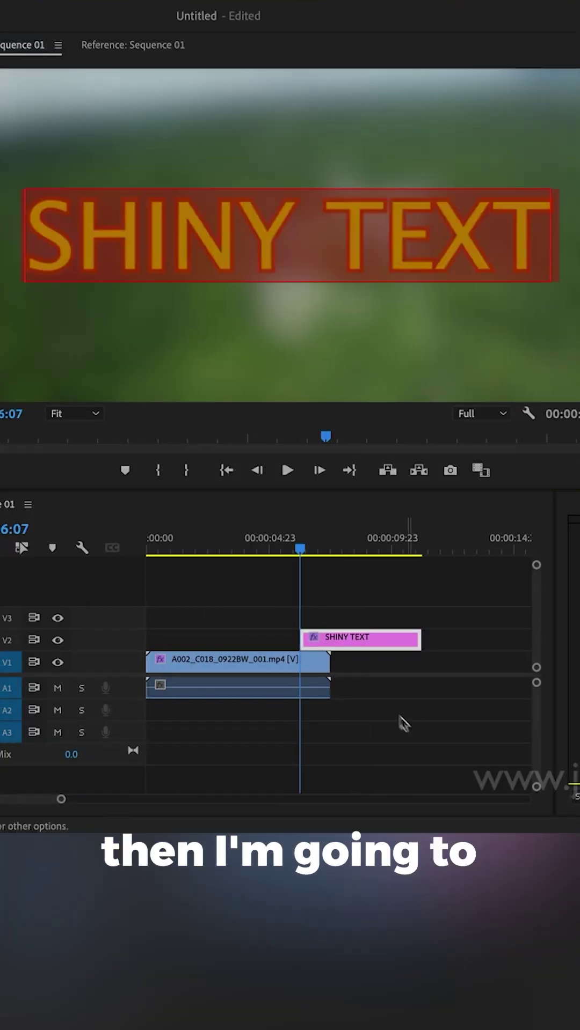
Alt-drag a copy of the SHINY TEXT title onto a higher track at the sequence start.
{"action": "left_click", "coordinate": [369, 630]}
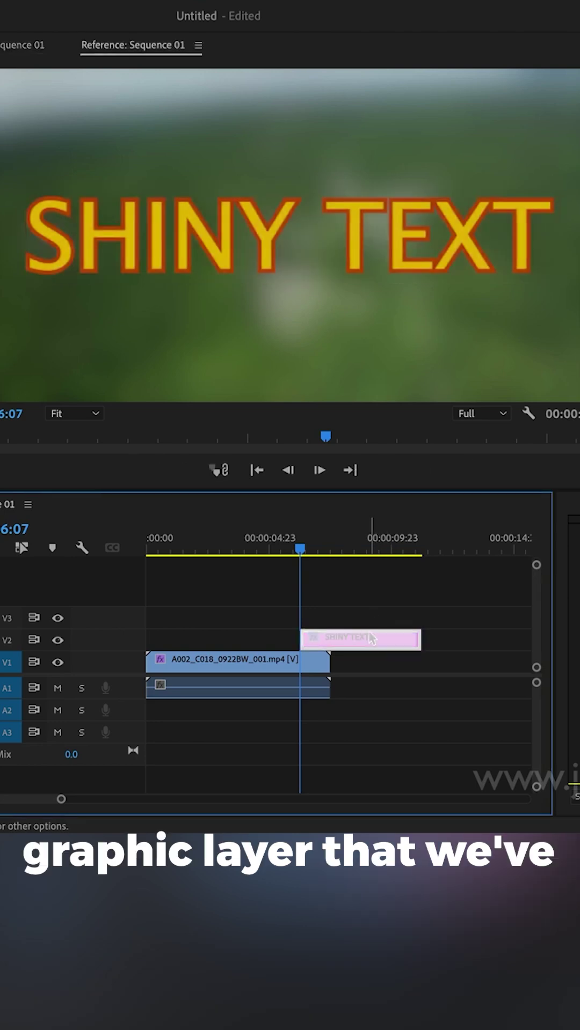
{"action": "mouse_move", "coordinate": [368, 632]}
{"action": "left_mouse_down"}
{"action": "mouse_move", "coordinate": [215, 645]}
{"action": "mouse_move", "coordinate": [207, 613]}
{"action": "left_mouse_up"}
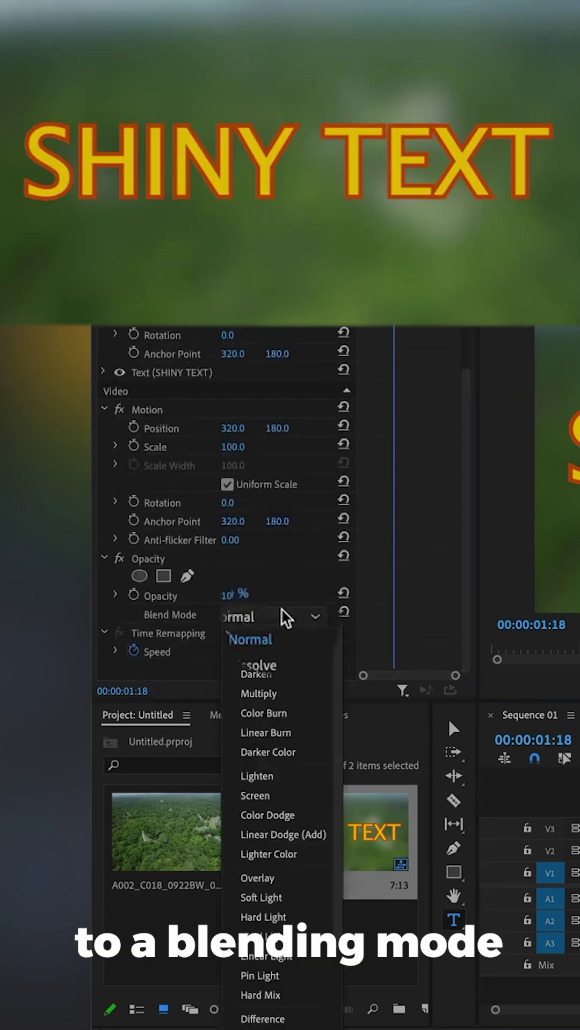
Set the top title copy's Opacity blend mode to Linear Dodge (Add).
{"action": "left_click", "coordinate": [283, 844]}
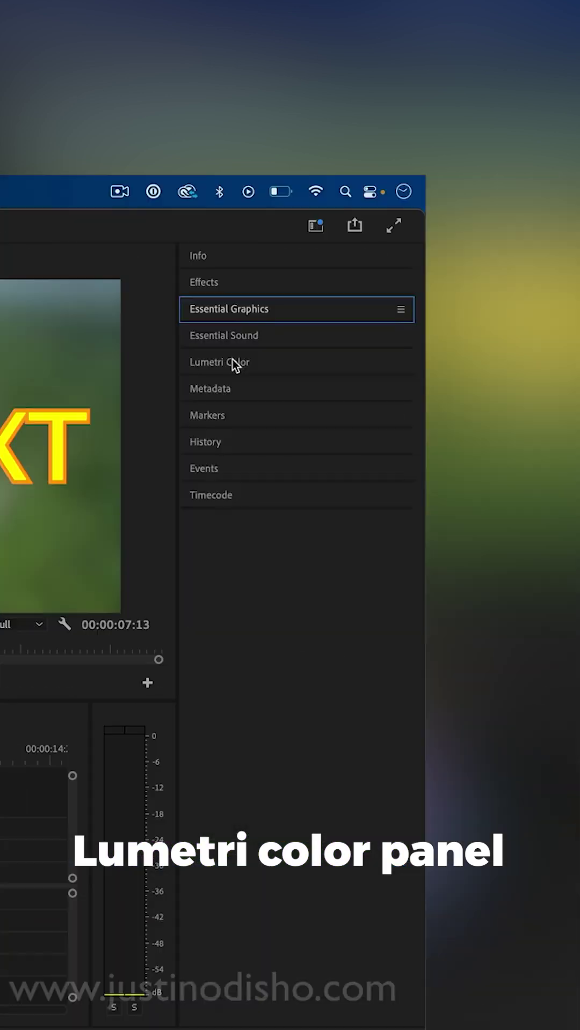
Apply Lumetri Color to the top title copy and raise its Basic Correction Exposure.
{"action": "left_click", "coordinate": [233, 360]}
{"action": "left_click", "coordinate": [210, 499]}
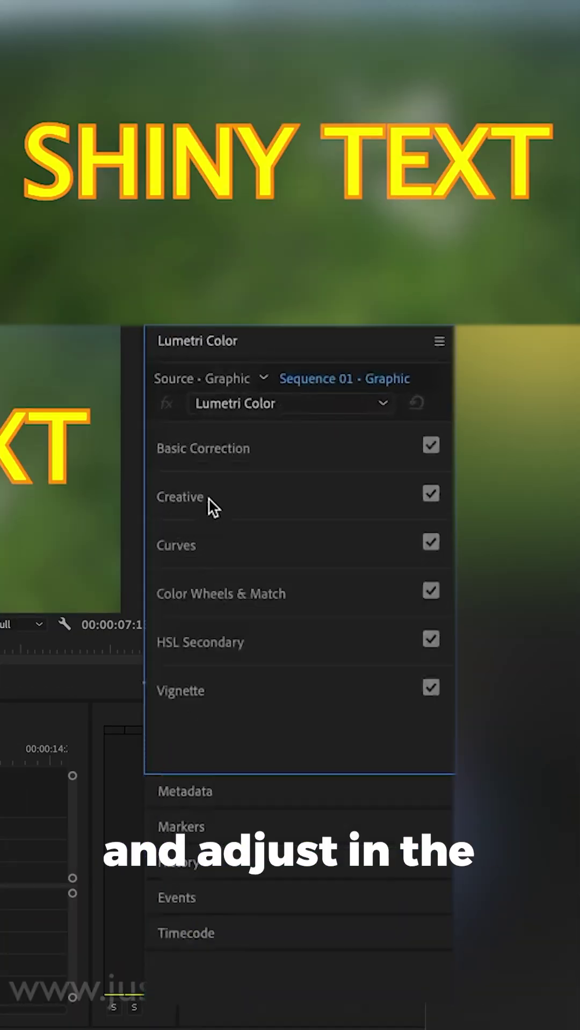
{"action": "left_click", "coordinate": [210, 456]}
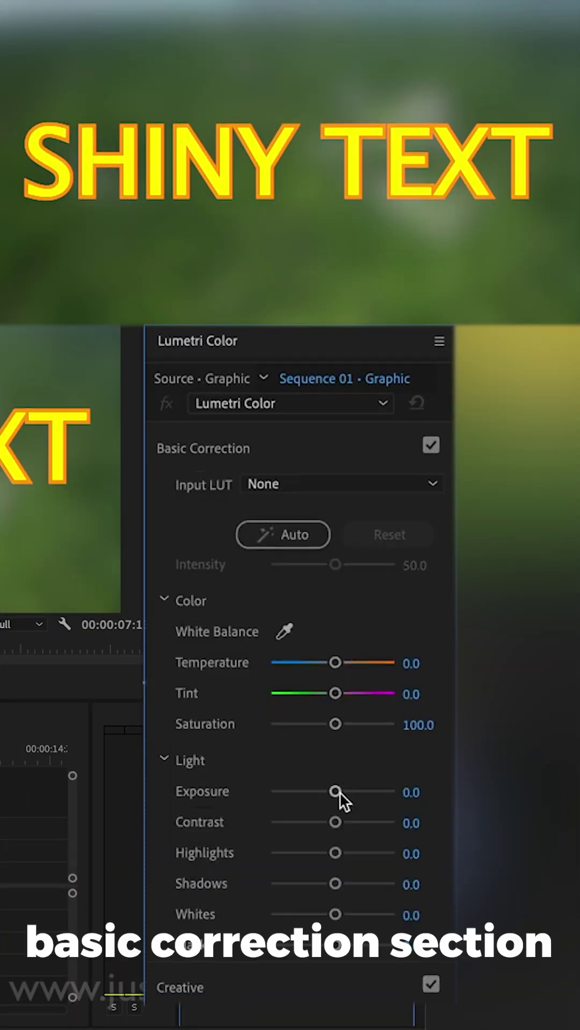
{"action": "mouse_move", "coordinate": [335, 792]}
{"action": "left_mouse_down"}
{"action": "mouse_move", "coordinate": [371, 793]}
{"action": "mouse_move", "coordinate": [342, 792]}
{"action": "left_mouse_up"}
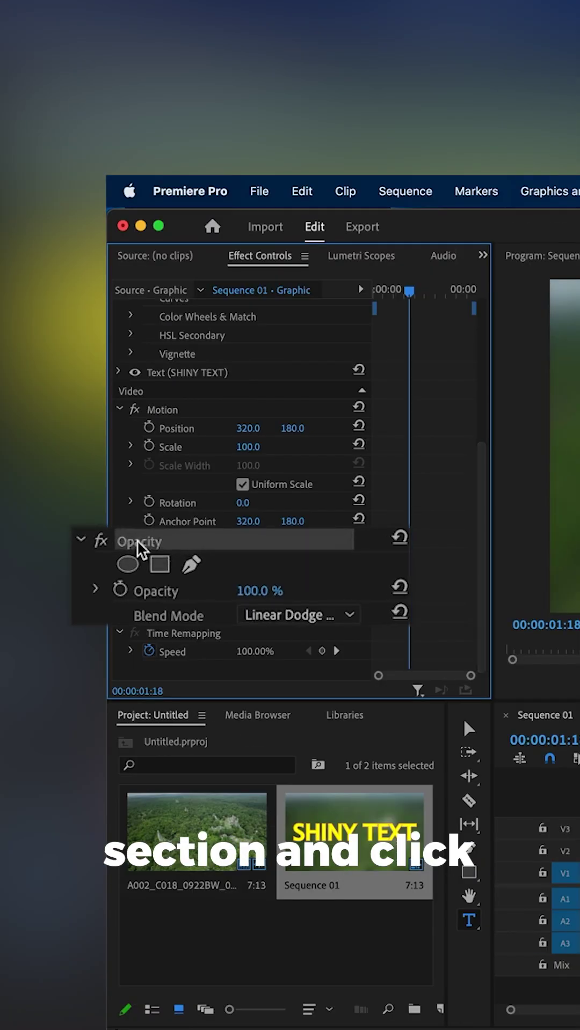
Shape a four-point opacity mask into a thin, feathered vertical stripe over the title.
{"action": "left_click", "coordinate": [160, 566]}
{"action": "left_click_drag", "start_coordinate": [358, 407], "coordinate": [298, 295]}
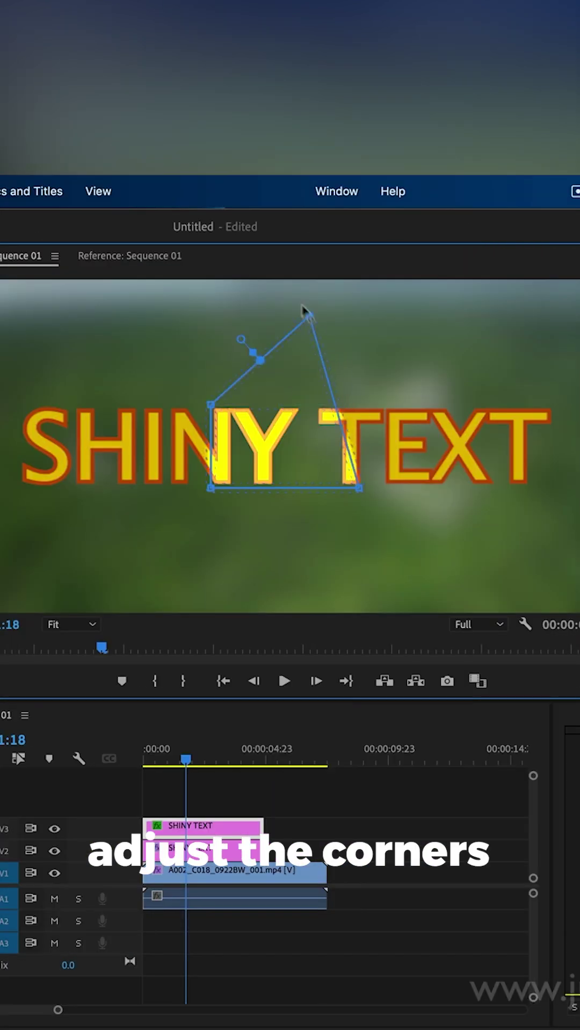
{"action": "left_click_drag", "start_coordinate": [359, 488], "coordinate": [279, 635]}
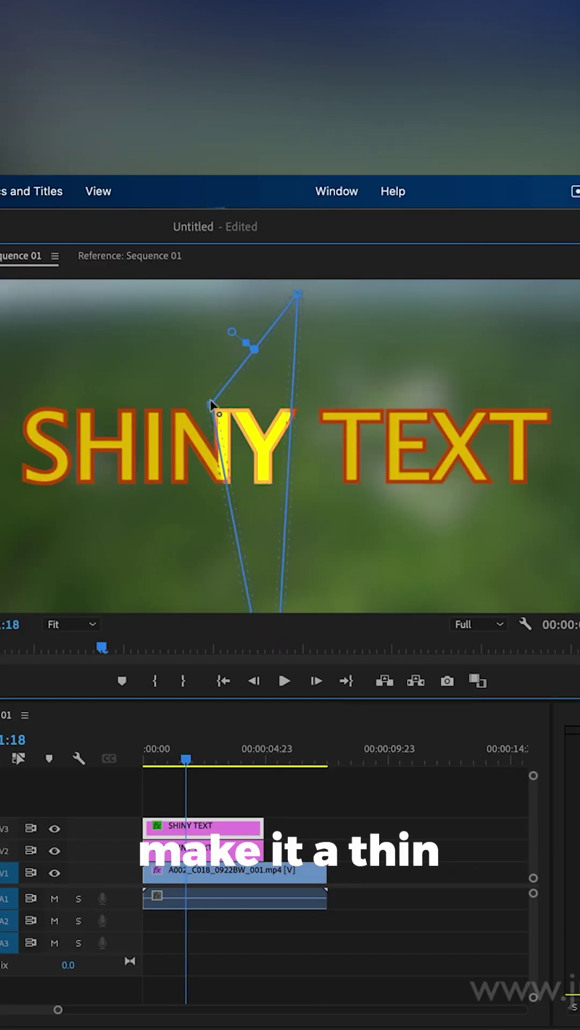
{"action": "left_click_drag", "start_coordinate": [210, 401], "coordinate": [218, 287]}
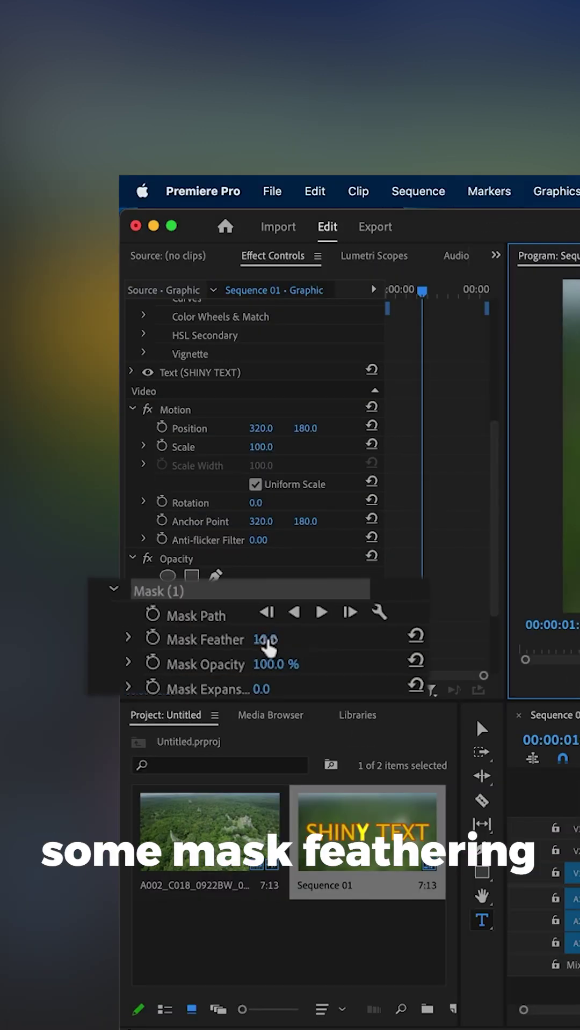
{"action": "left_click_drag", "start_coordinate": [268, 645], "coordinate": [259, 640]}
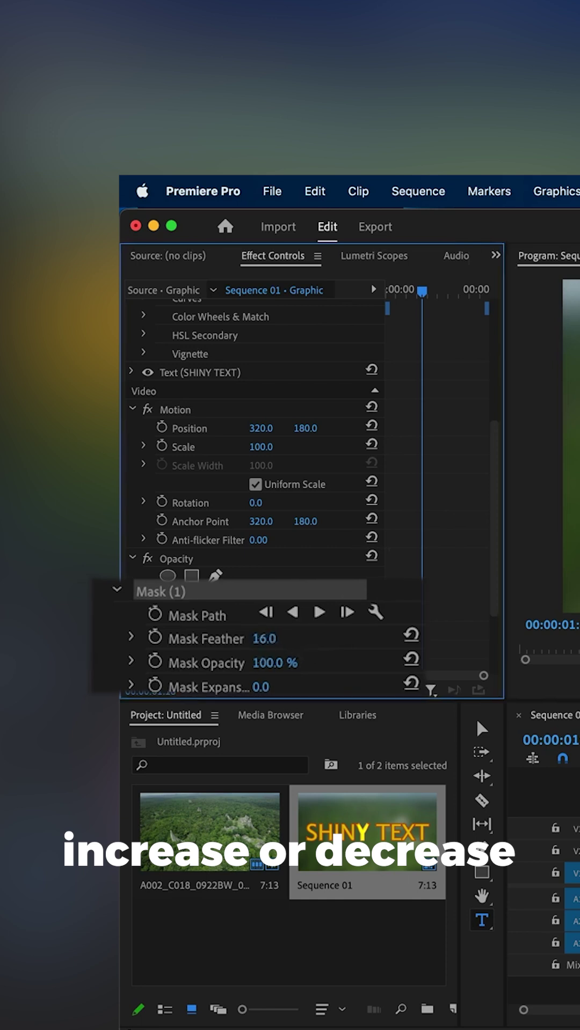
{"action": "left_click_drag", "start_coordinate": [420, 463], "coordinate": [360, 470]}
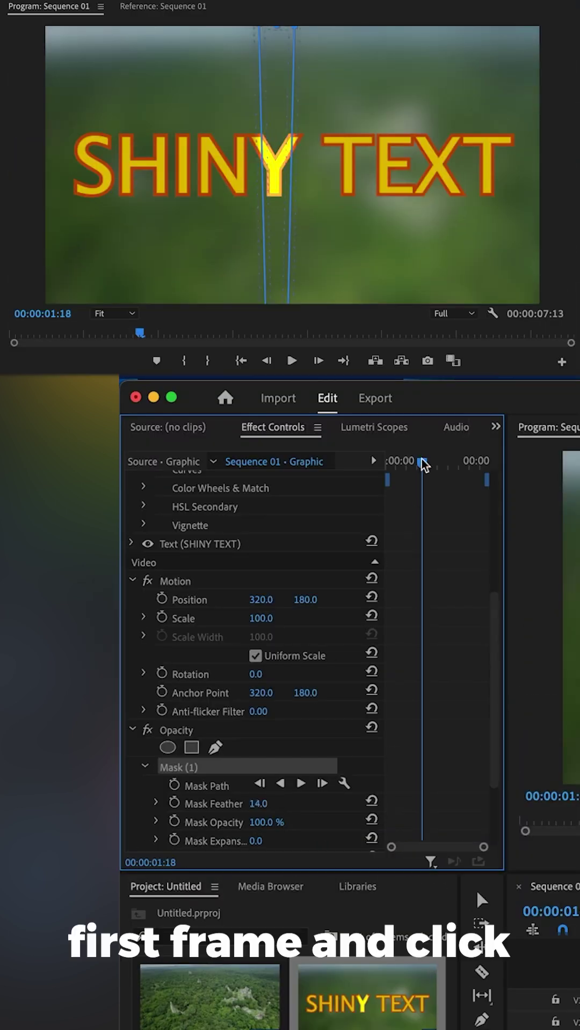
Keyframe Mask Path so the stripe starts left of the title and ends past its right.
{"action": "left_click", "coordinate": [174, 785]}
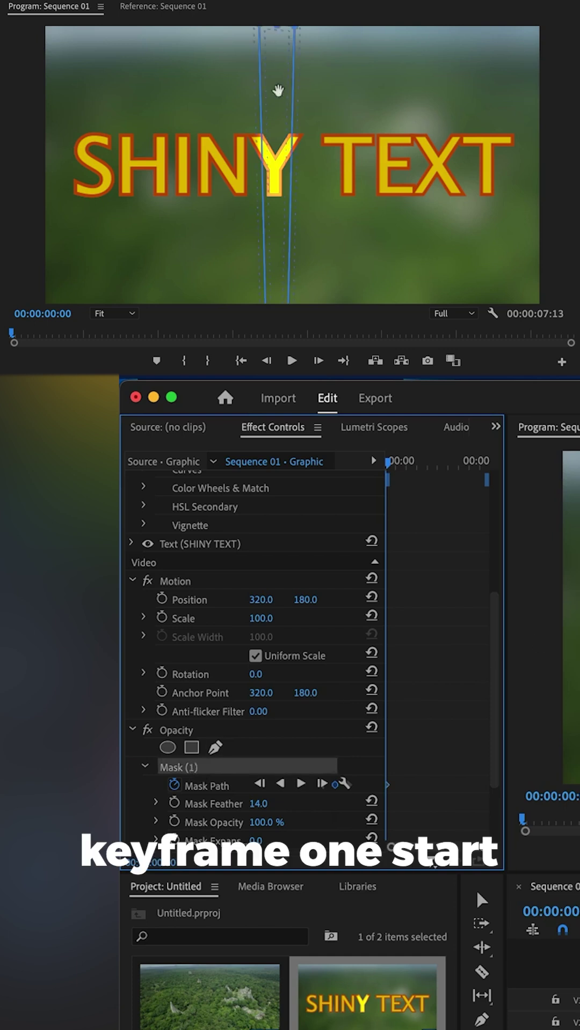
{"action": "left_click_drag", "start_coordinate": [280, 89], "coordinate": [39, 90]}
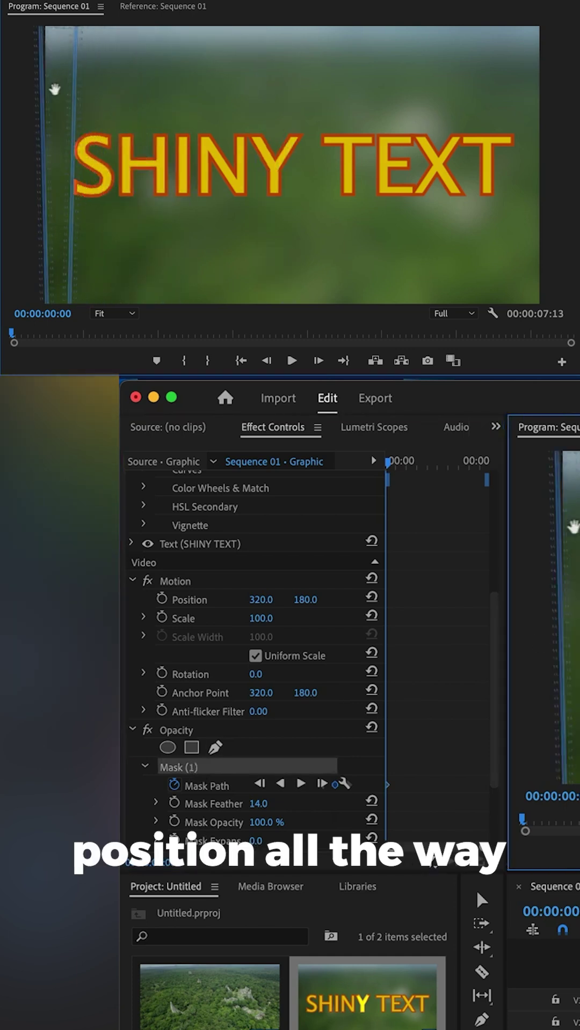
{"action": "left_click_drag", "start_coordinate": [416, 475], "coordinate": [487, 469]}
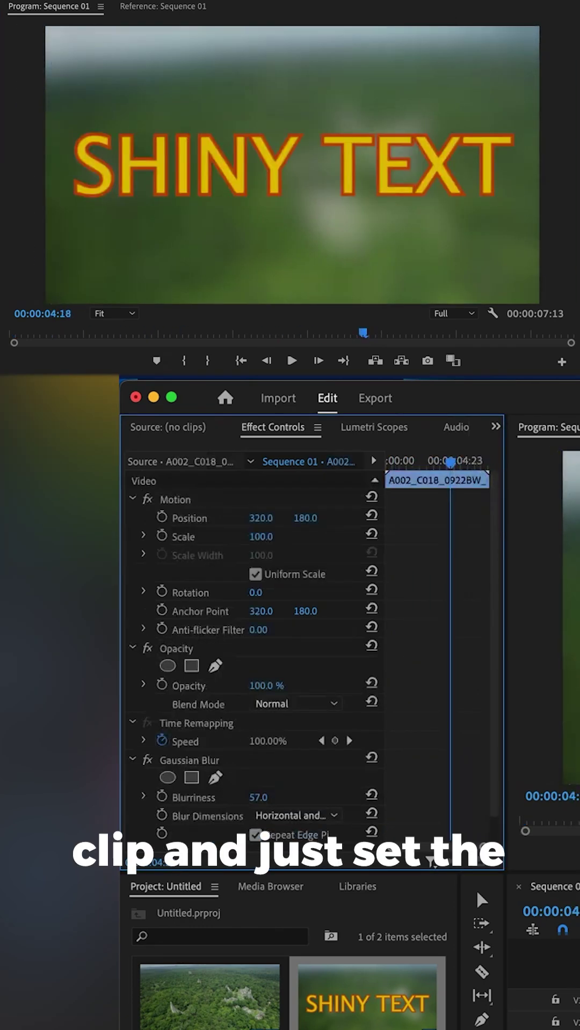
{"action": "left_click_drag", "start_coordinate": [533, 100], "coordinate": [534, 92]}
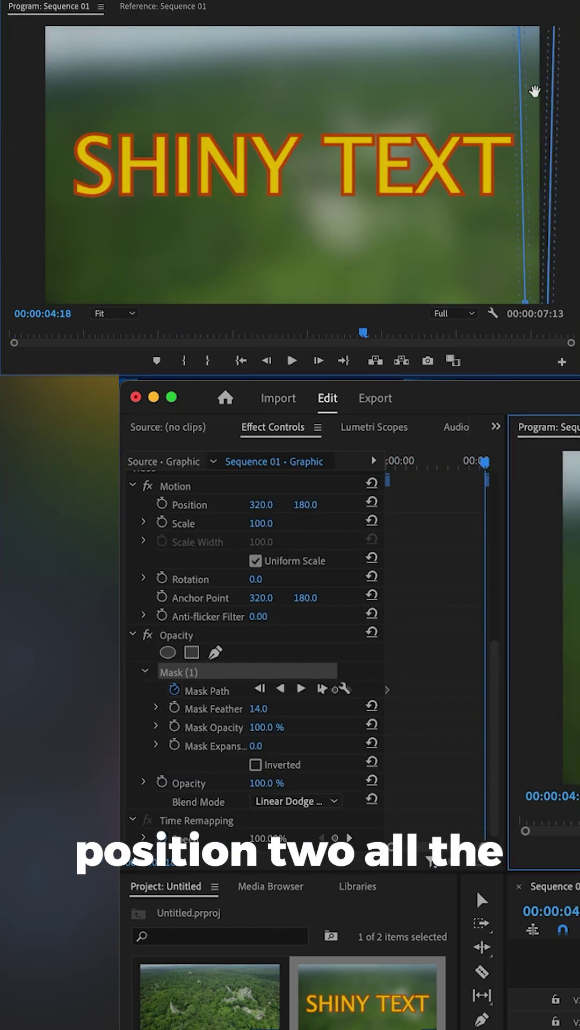